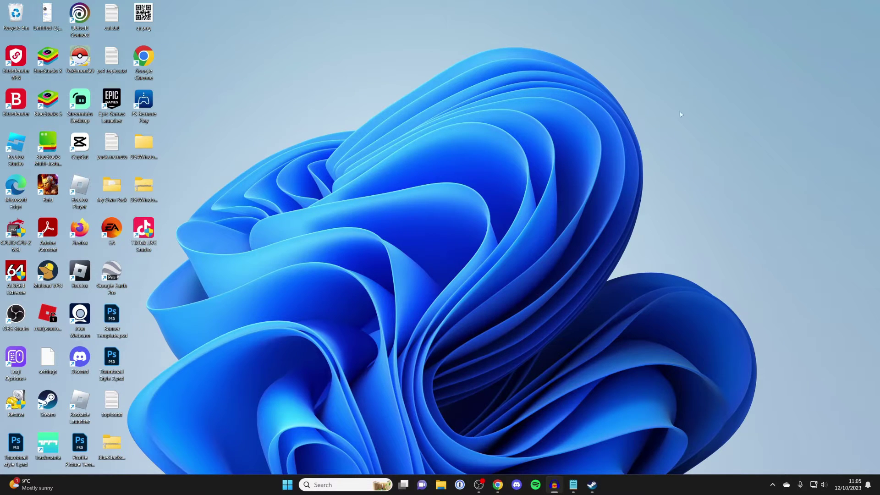
Bring up Steam and show the Library with BlueStacks X, CapCut, Euro Truck Simulator 2, Trackmania and Zoom.
click(590, 484)
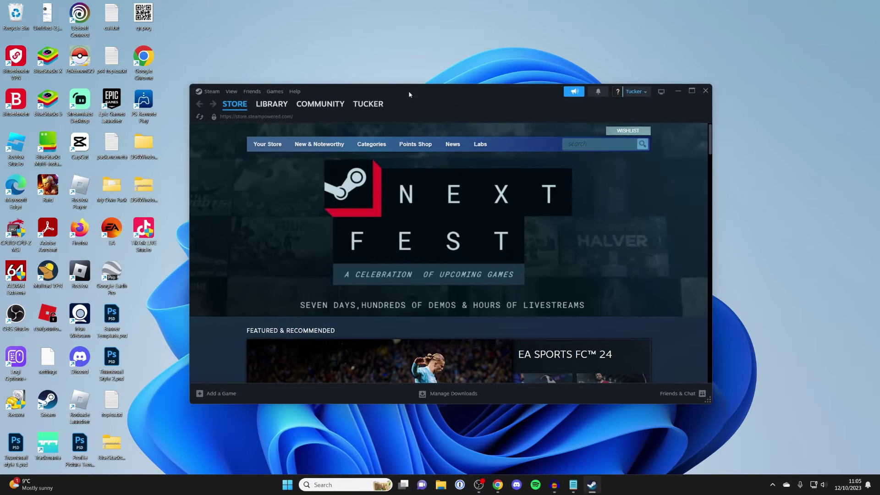
drag(408, 91, 399, 89)
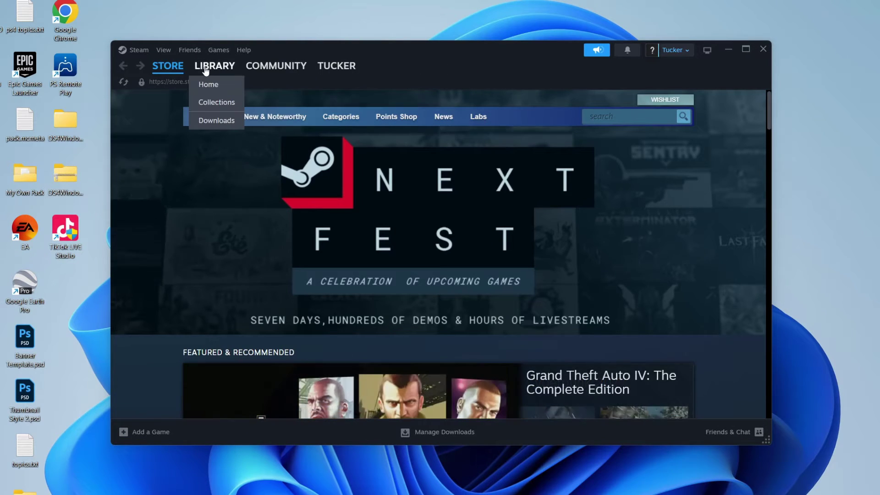
click(205, 68)
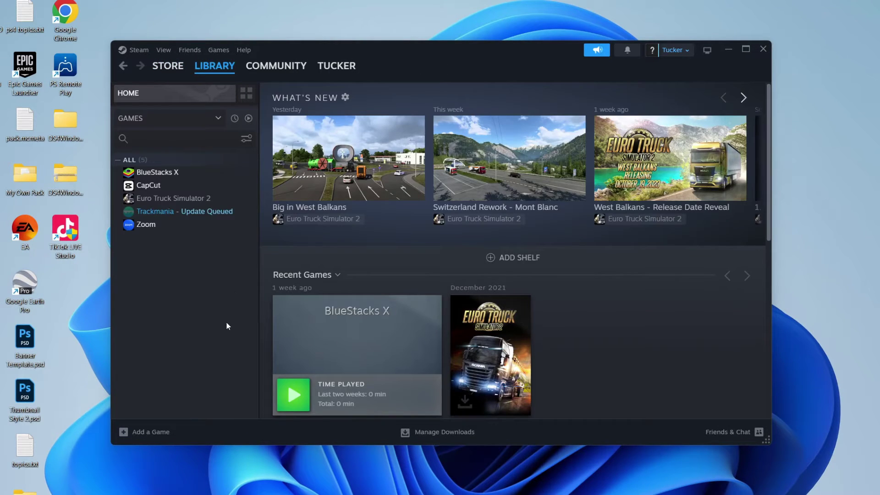
click(155, 431)
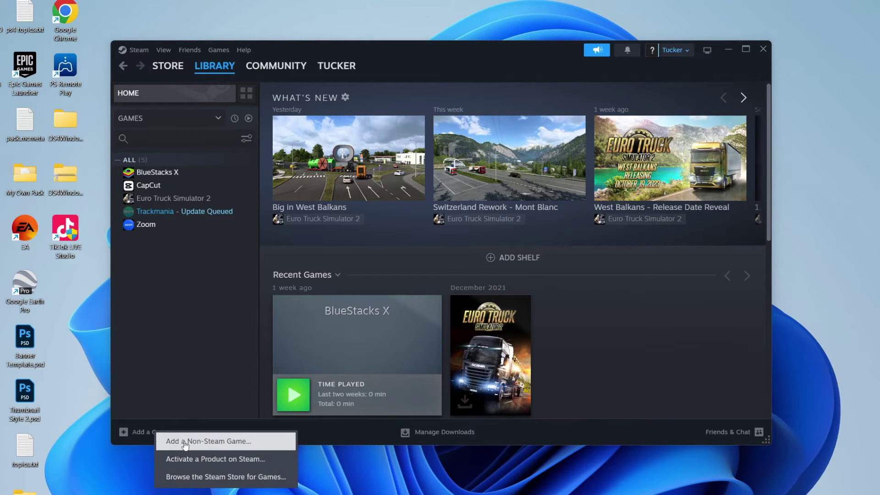
click(203, 363)
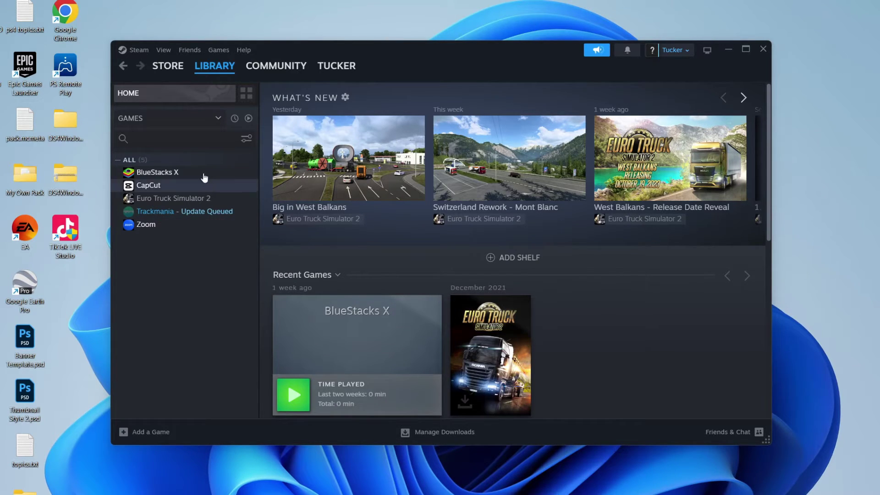
click(136, 50)
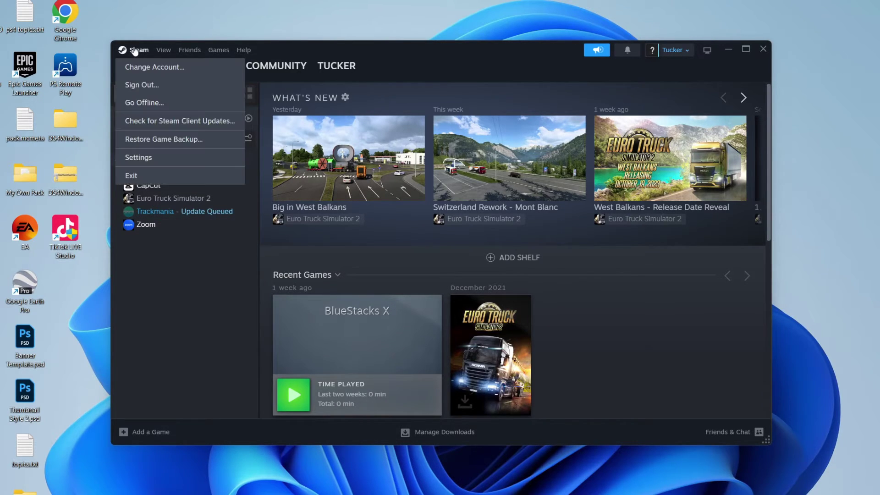
click(153, 156)
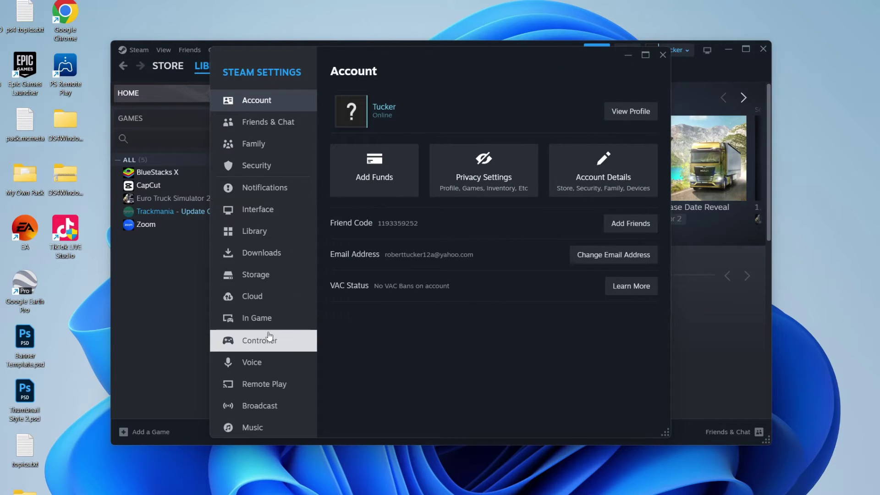
click(267, 339)
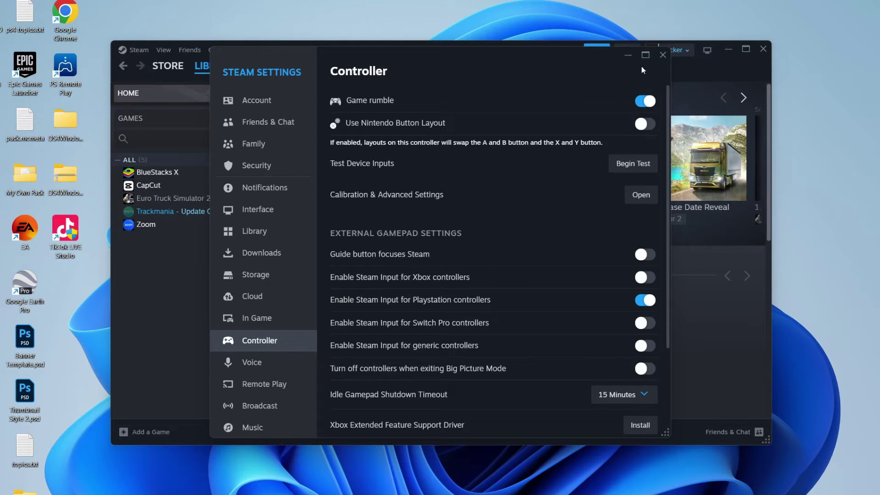
click(663, 55)
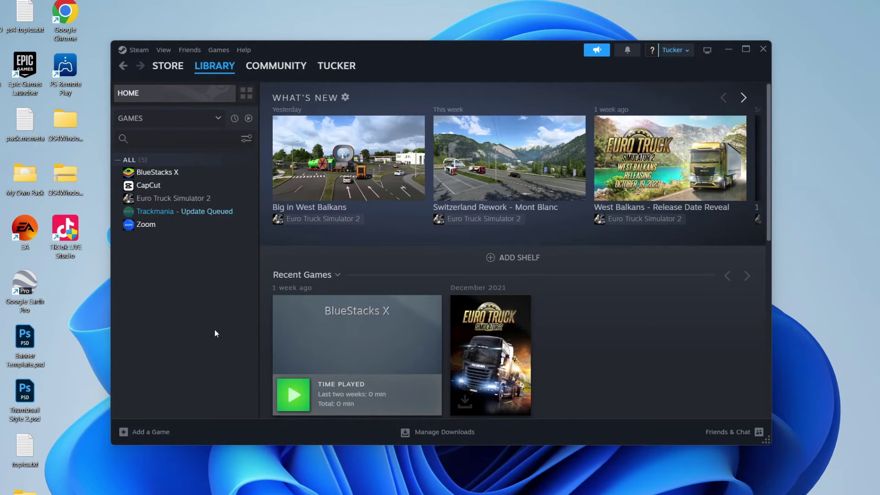
Add Epic Games Launcher to the library as a non-Steam game and open its page.
click(143, 433)
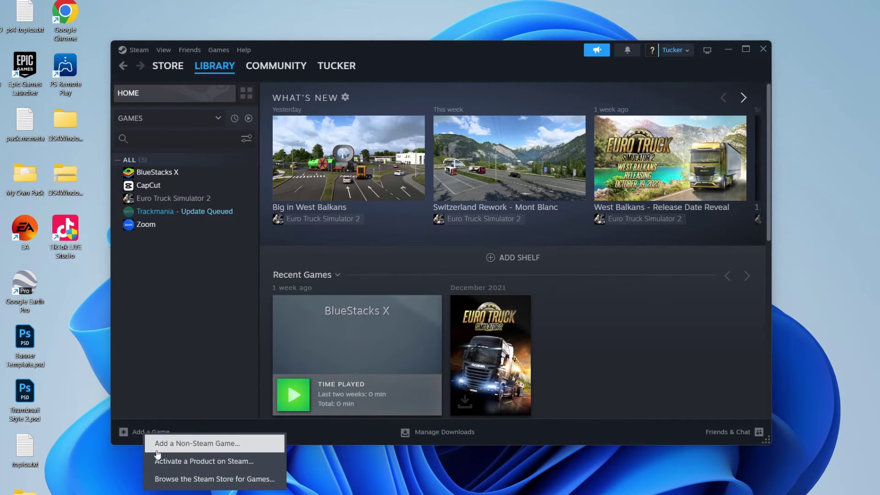
click(171, 445)
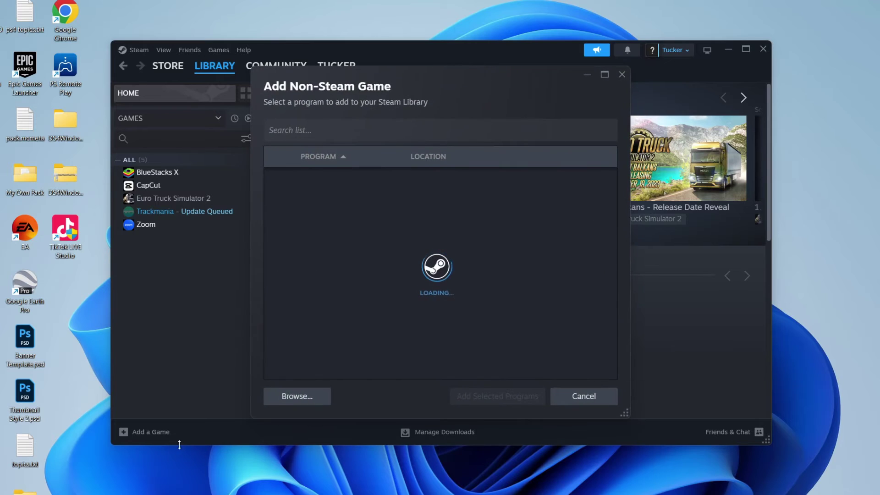
scroll(362, 316, down, 10)
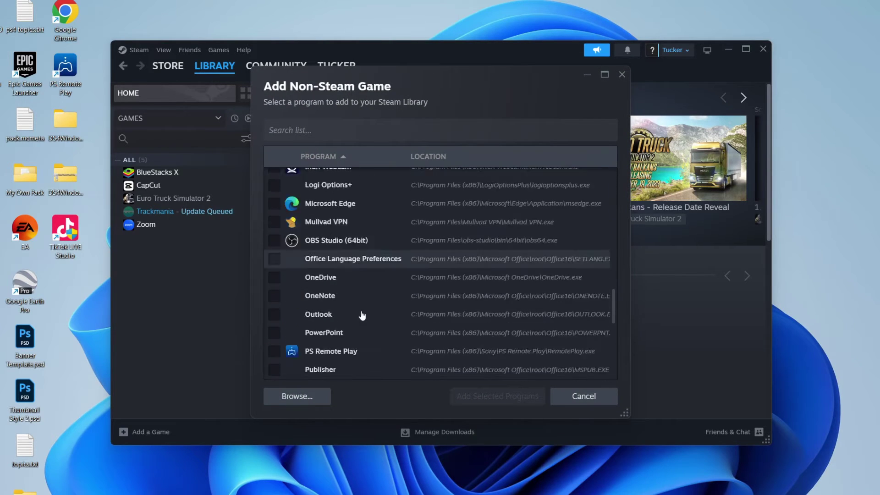
scroll(362, 315, down, 5)
scroll(363, 321, up, 15)
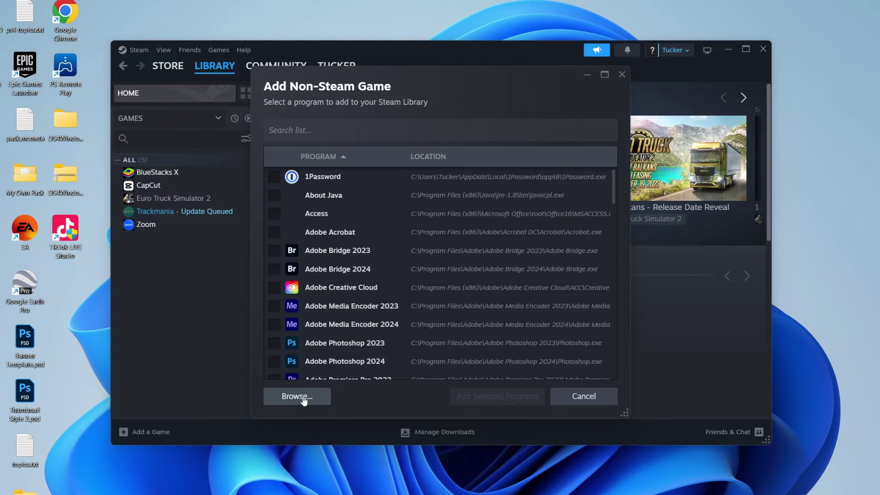
scroll(413, 334, down, 5)
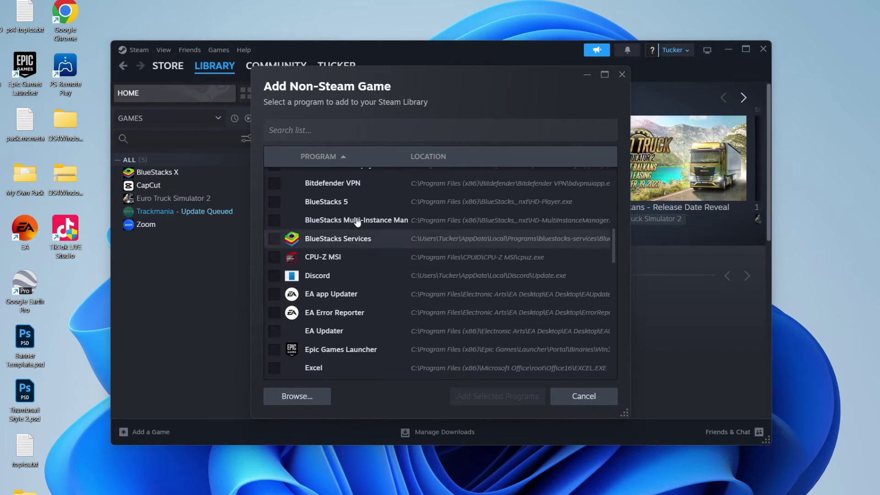
scroll(360, 287, down, 3)
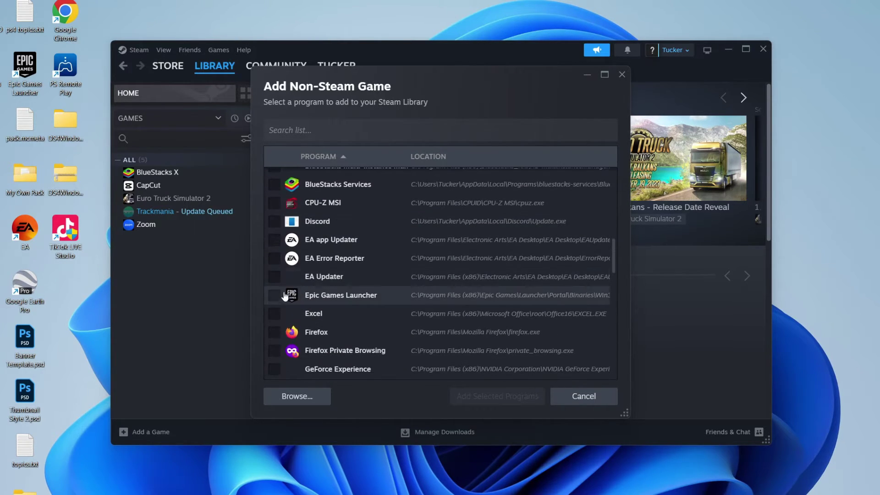
click(275, 297)
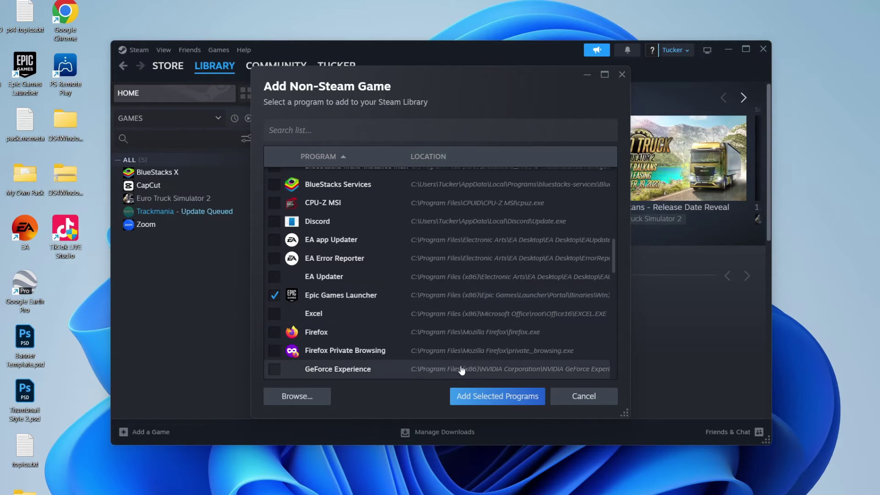
click(498, 397)
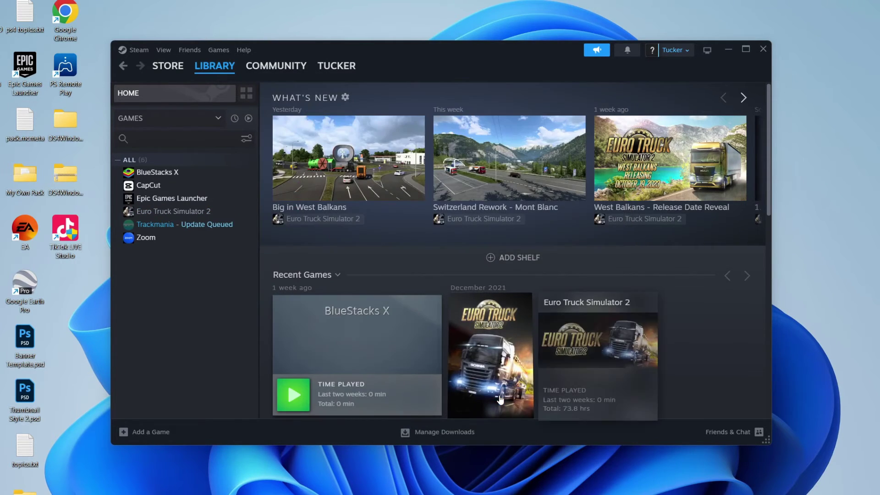
click(169, 202)
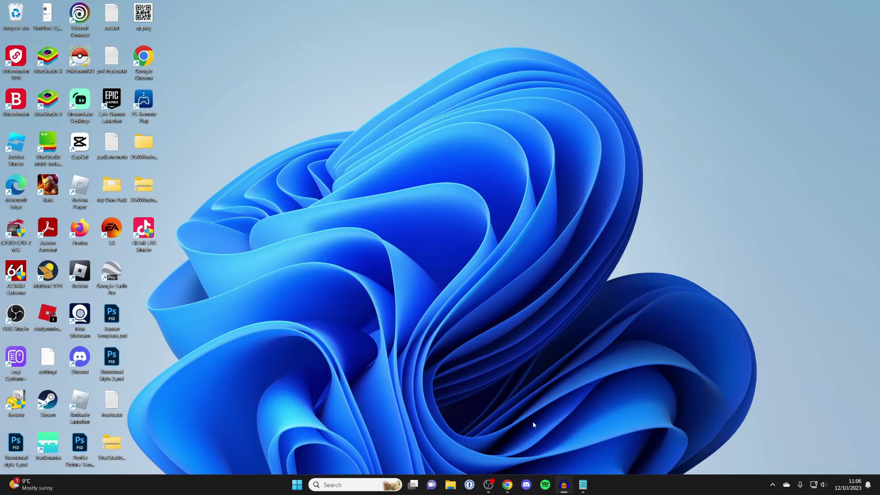
Search Google in Chrome for 'ds4windows'.
click(508, 482)
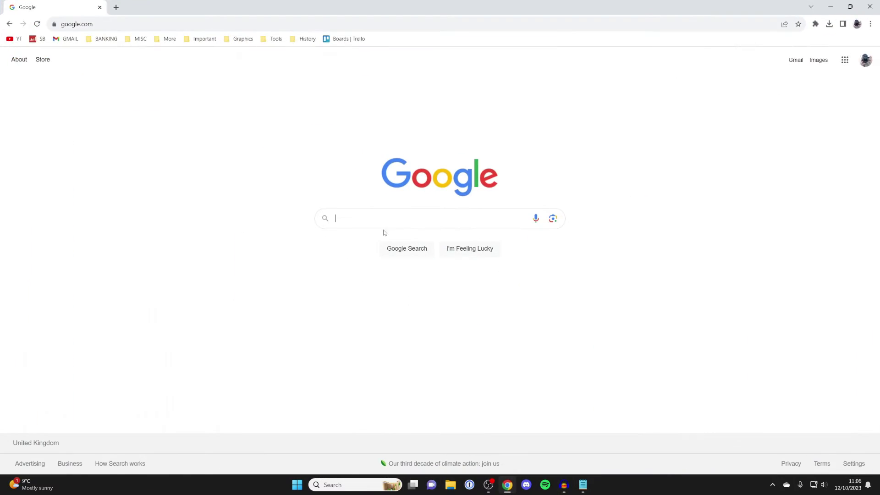
text(ds4windows)
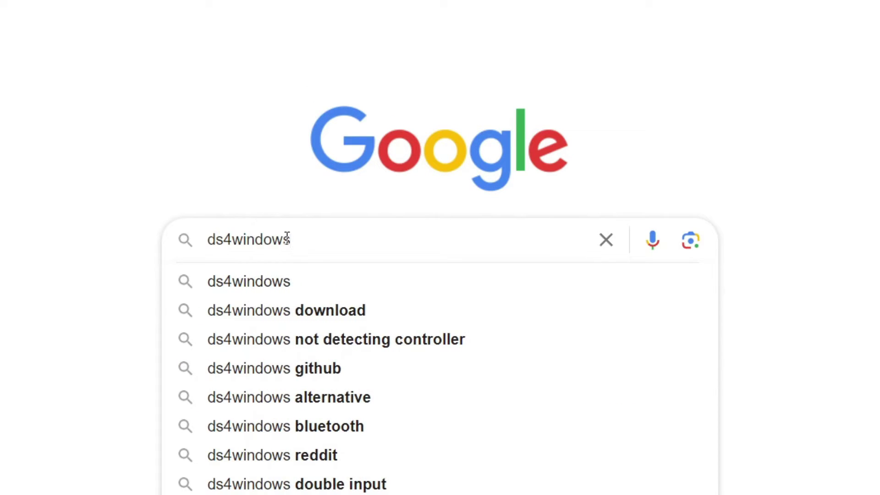
key(Return)
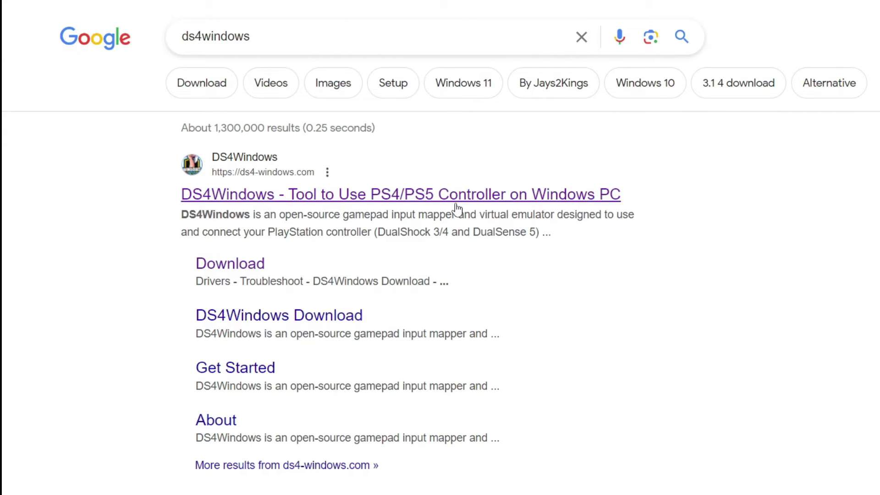
Download DS4Windows 3.2.17 from ds4-windows.com, then show the desktop.
click(445, 197)
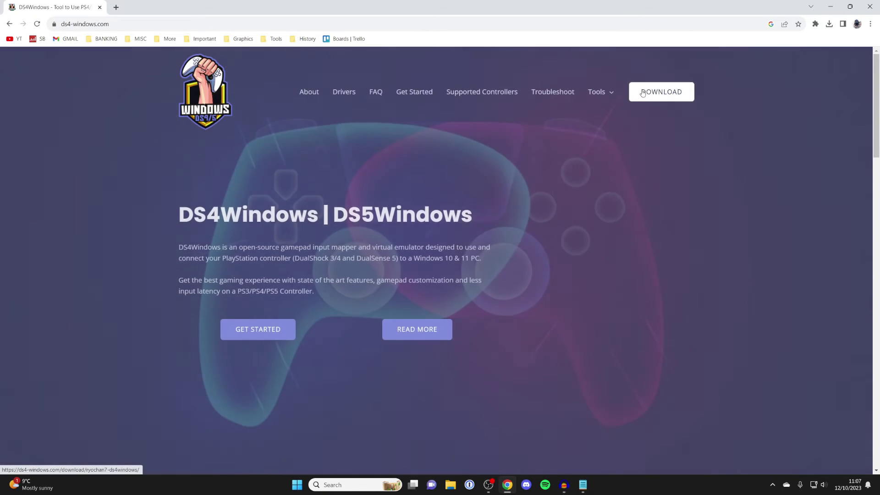
click(634, 96)
click(292, 219)
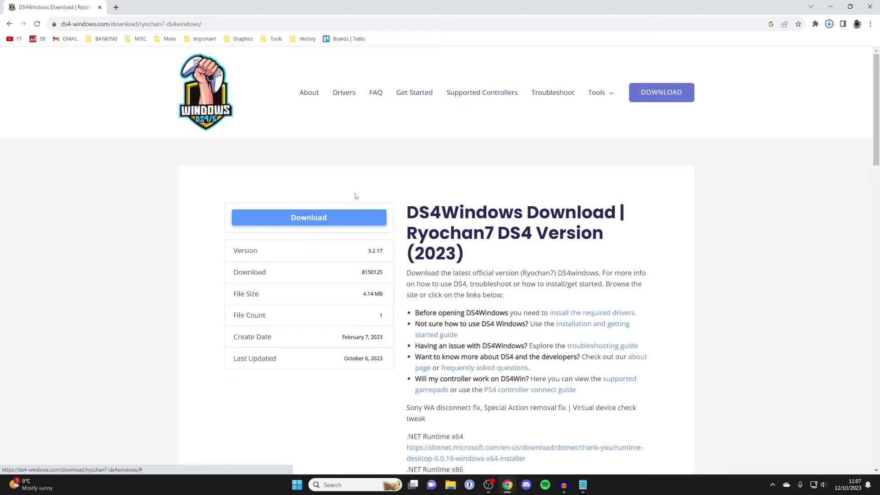
key(super+d)
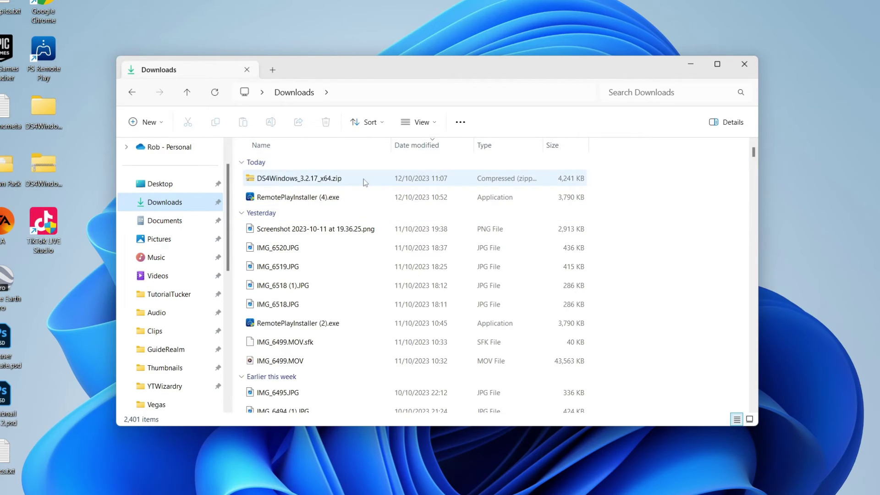
Move DS4Windows_3.2.17_x64.zip from Downloads onto the desktop.
click(354, 192)
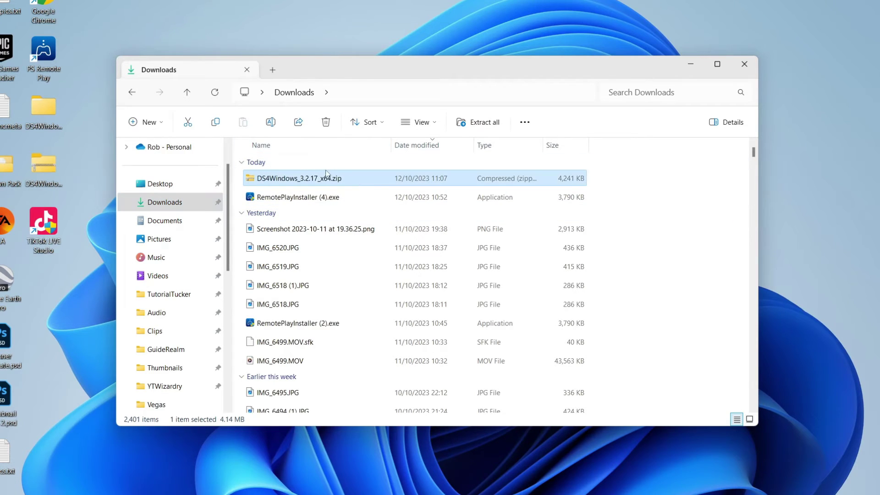
drag(307, 183, 35, 312)
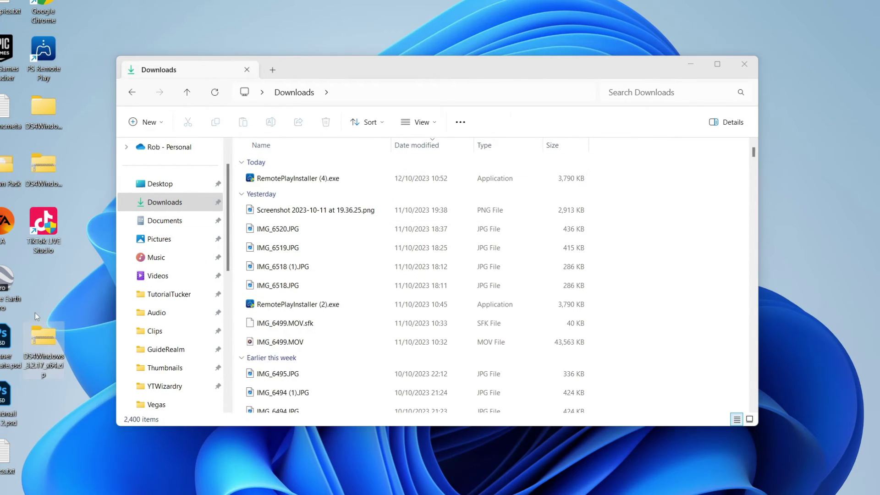
click(744, 64)
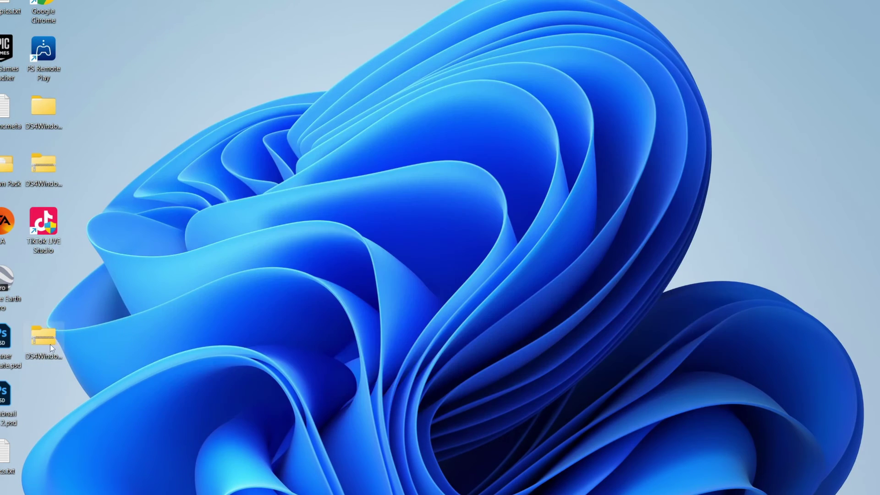
Extract the zip into a DS4Windows_3.2.17_x64 folder on the desktop.
double_click(39, 345)
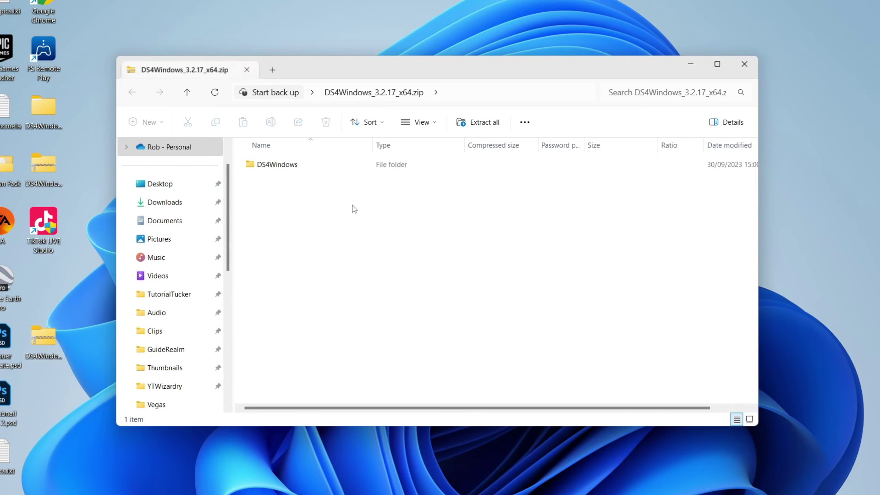
click(465, 124)
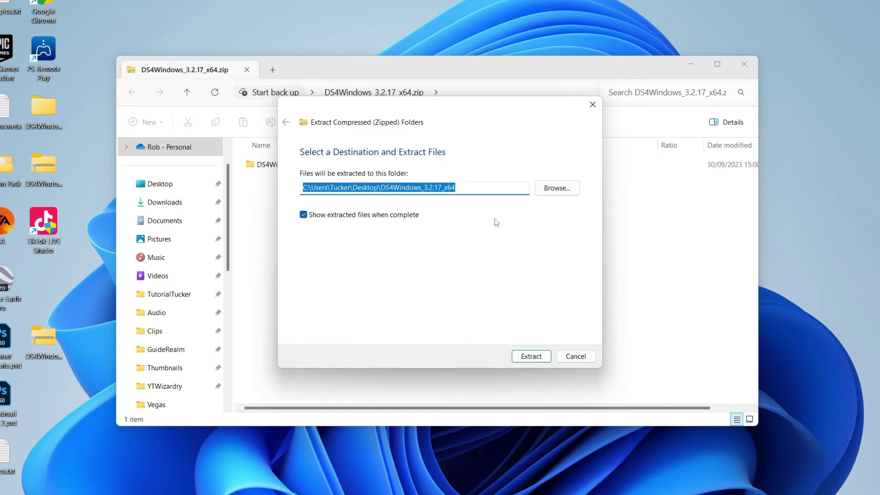
click(533, 356)
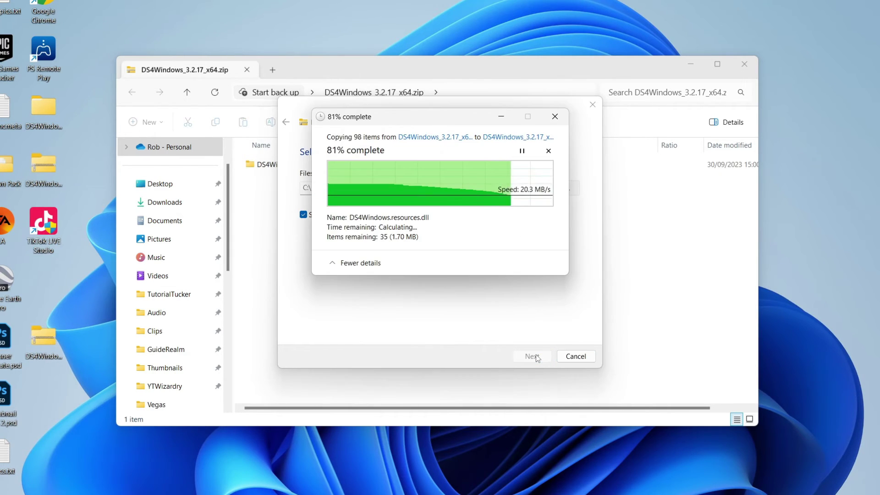
click(746, 65)
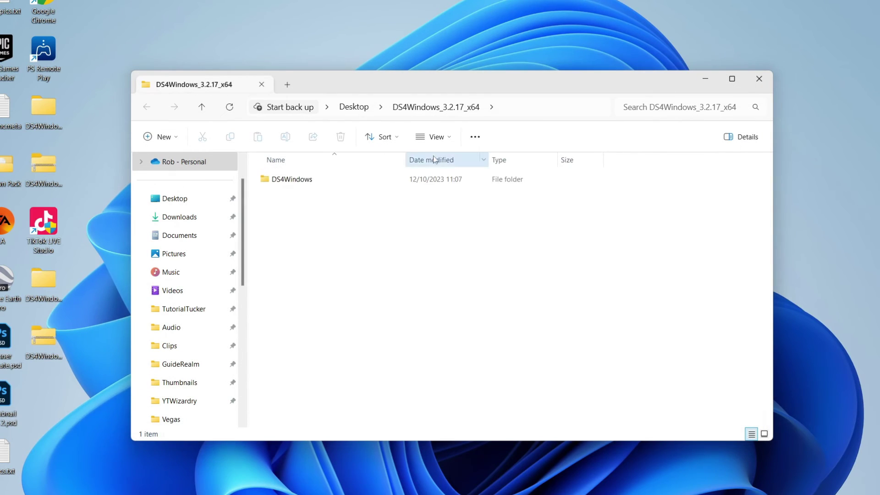
Launch DS4Windows.exe, save settings in the Program Folder, and close the First Launch dialog.
double_click(386, 180)
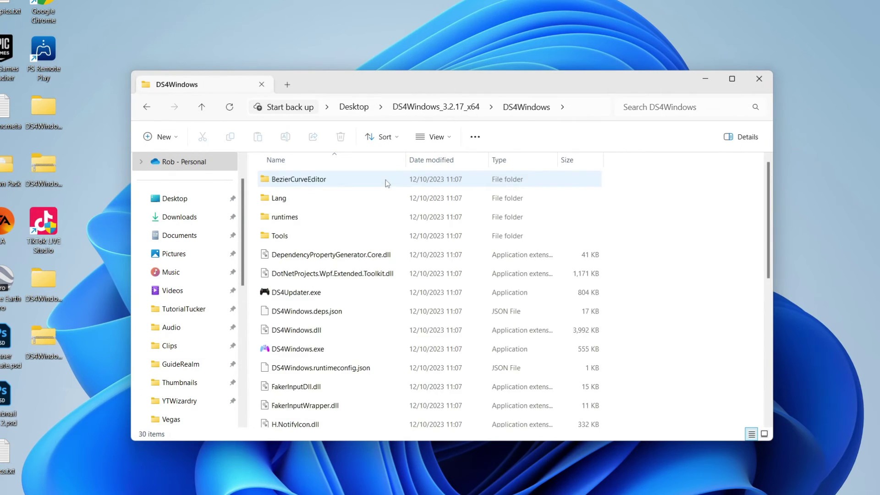
double_click(325, 350)
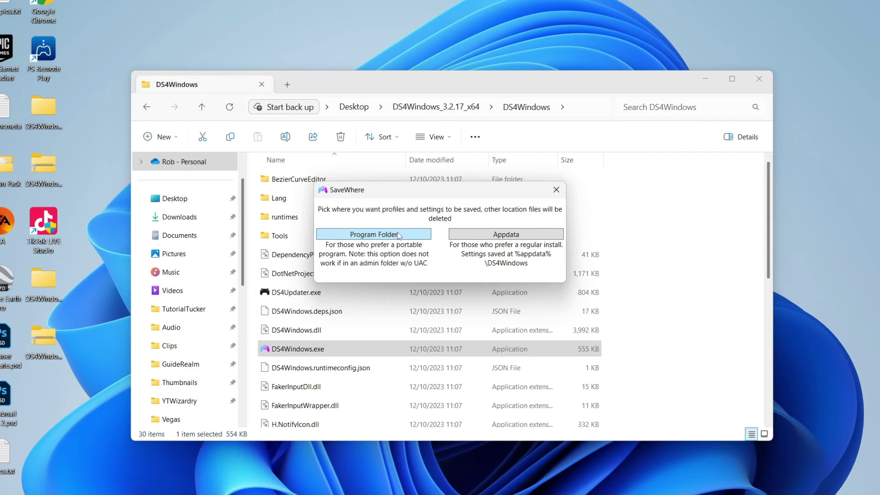
click(397, 235)
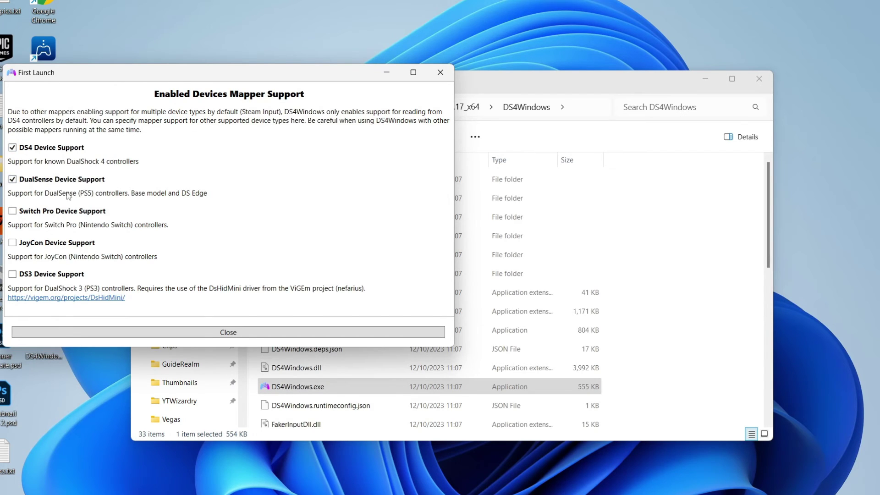
click(233, 333)
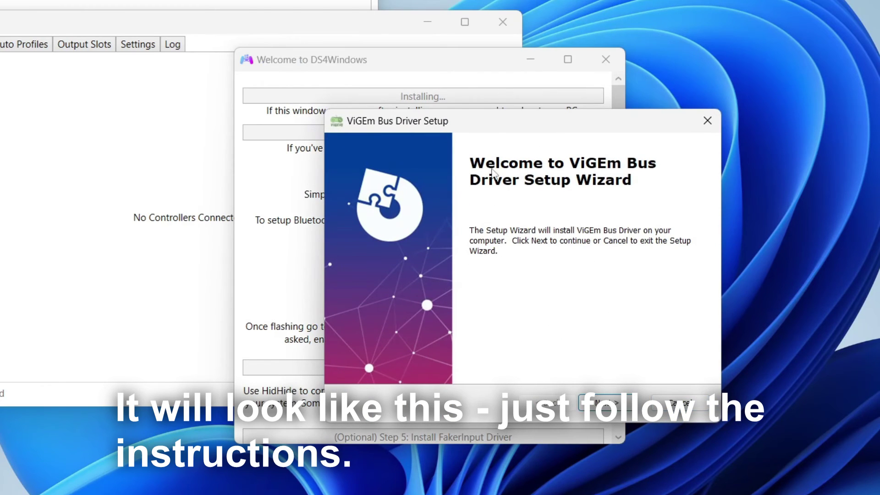
Accept the ViGEm Bus Driver license and install the driver.
click(554, 378)
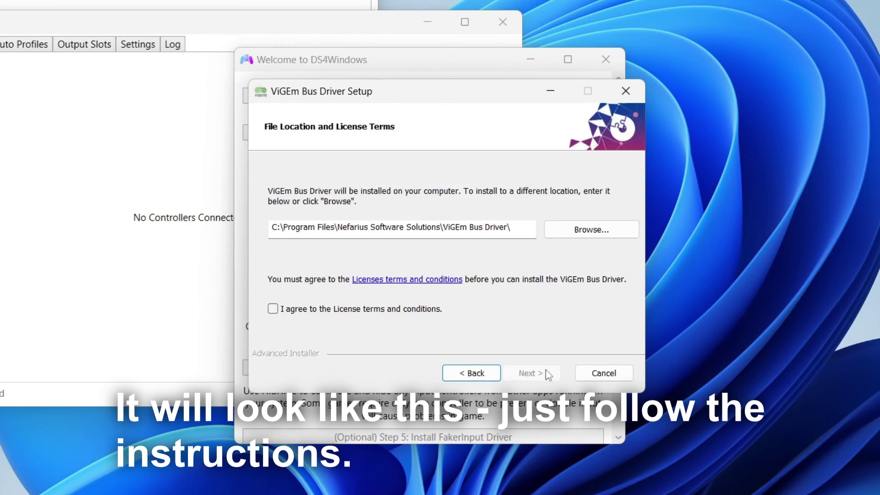
click(278, 306)
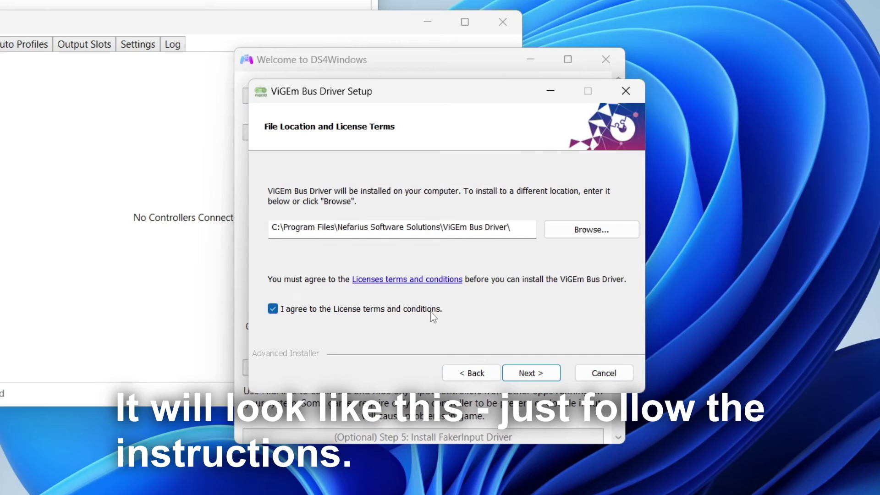
click(521, 374)
click(521, 375)
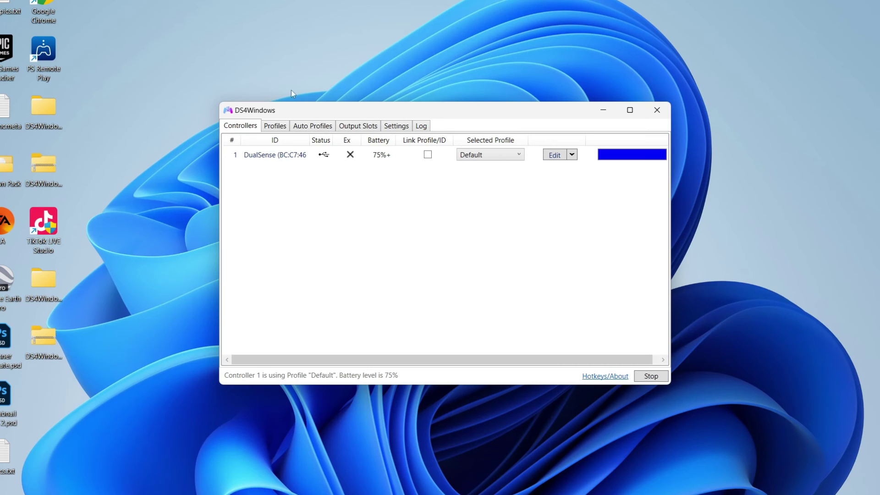
drag(300, 110, 293, 103)
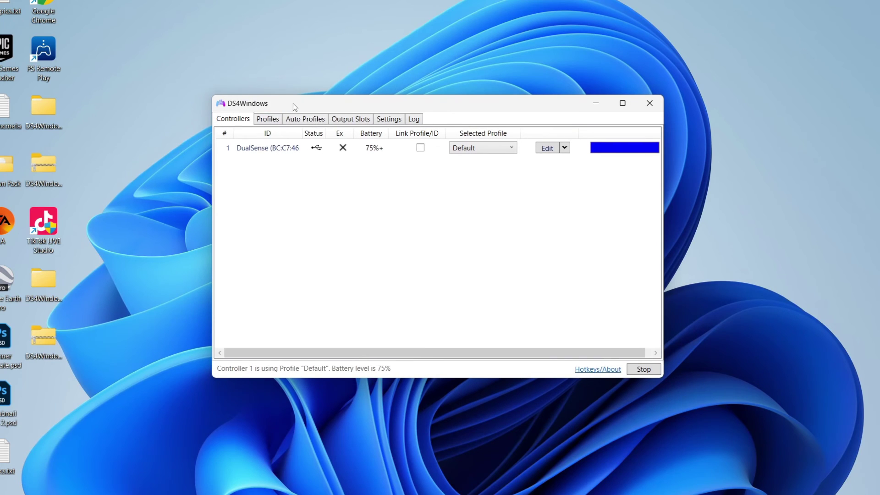
click(648, 370)
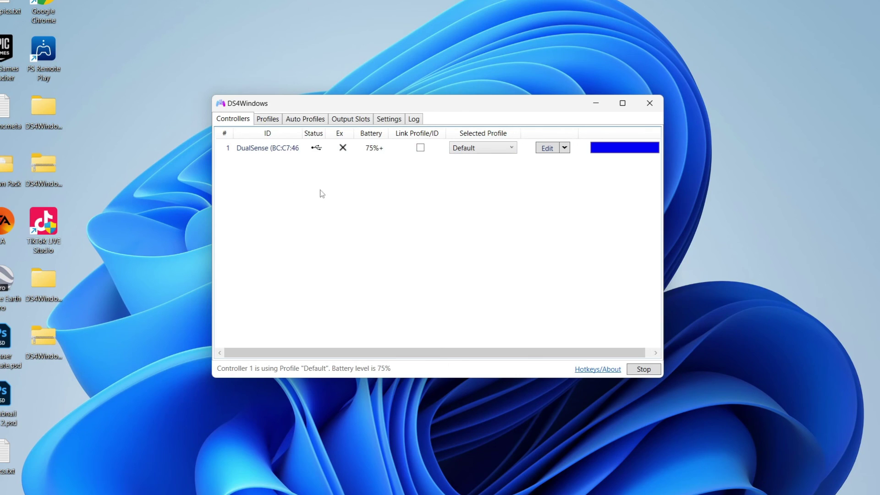
click(267, 153)
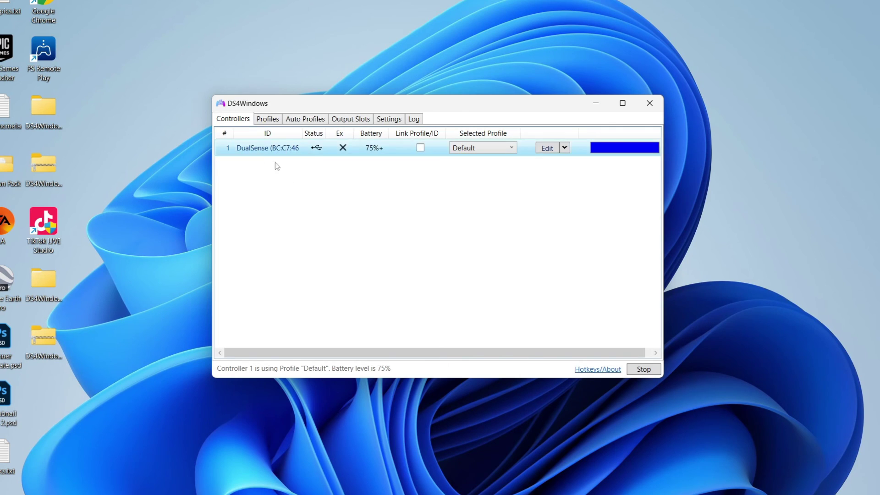